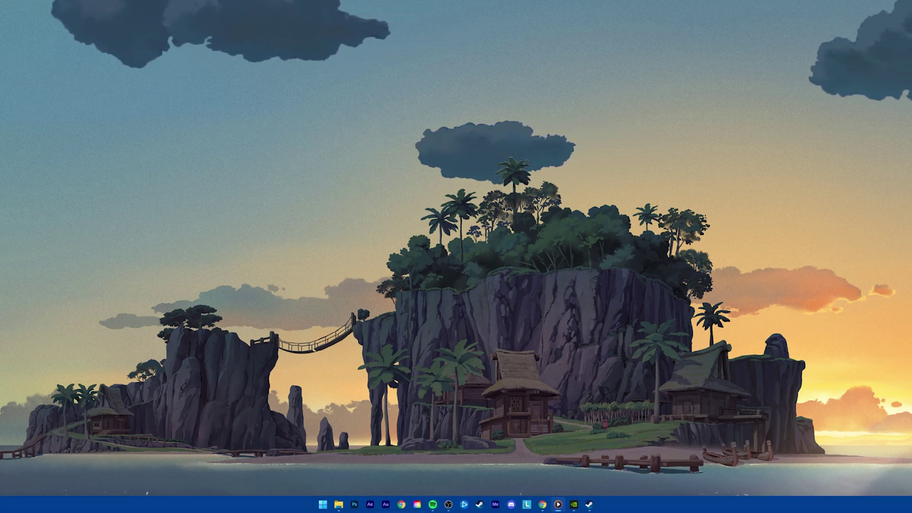
mouse_move(728, 505)
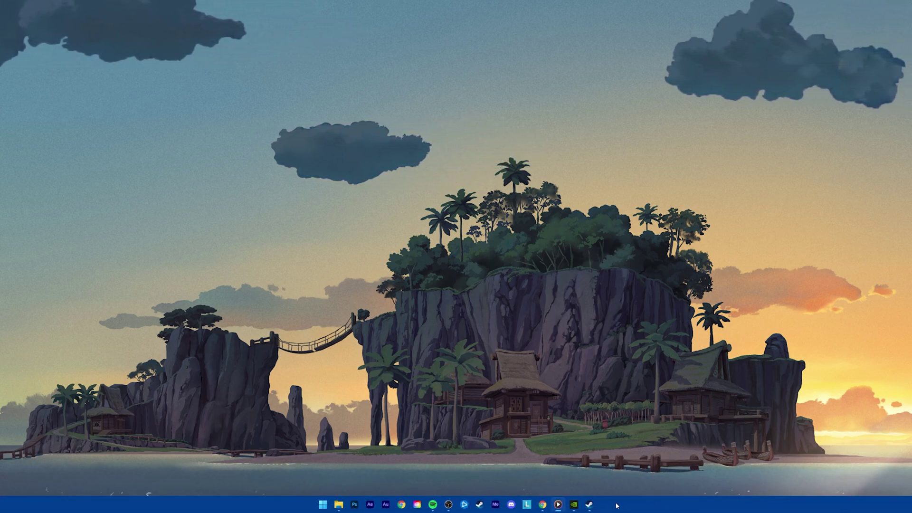
left_click(590, 505)
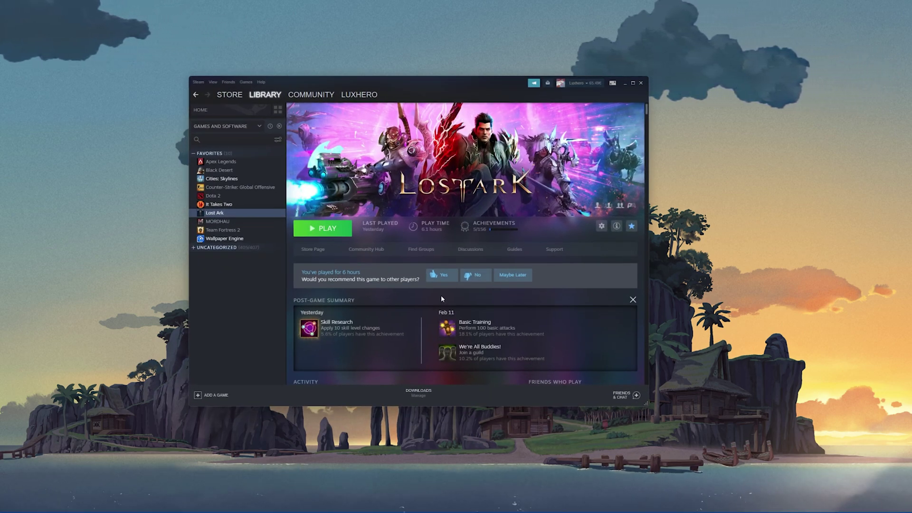
left_click(623, 85)
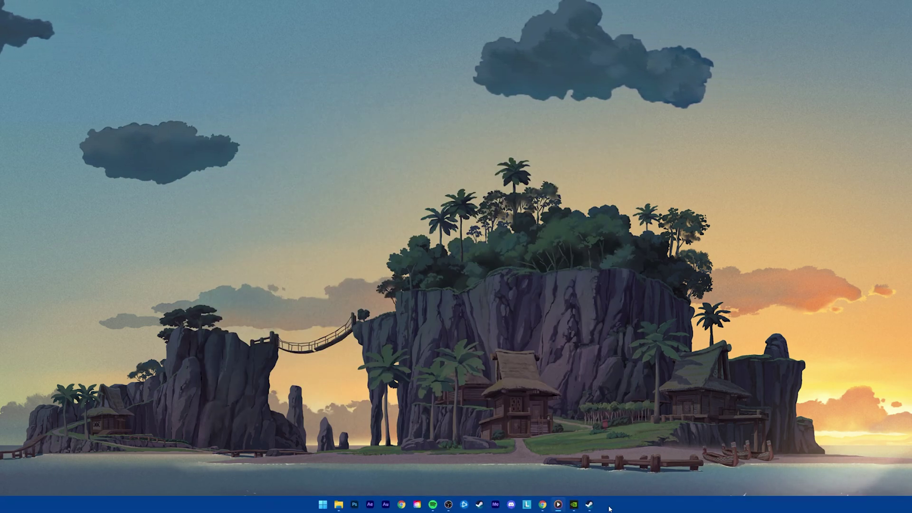
Step: Open GeForce Experience and expand the details of the available Game Ready Driver, version 511.65
left_click(576, 505)
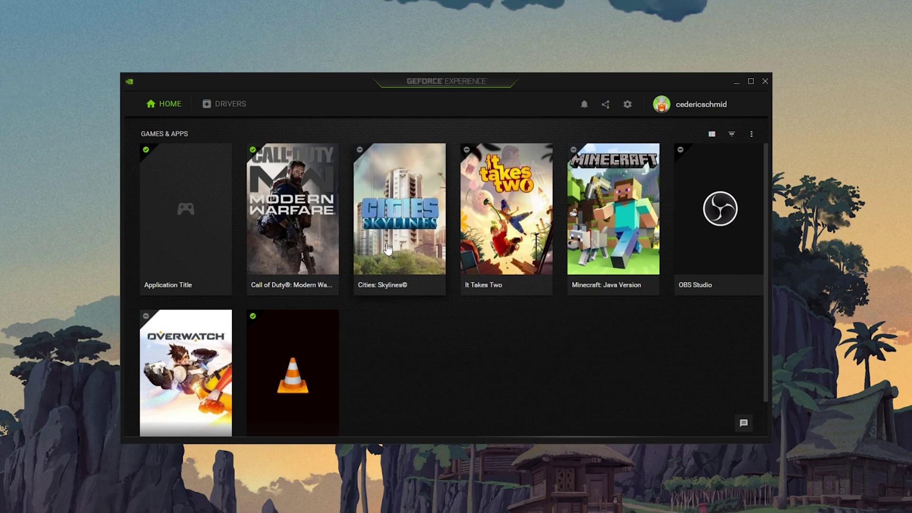
left_click(228, 108)
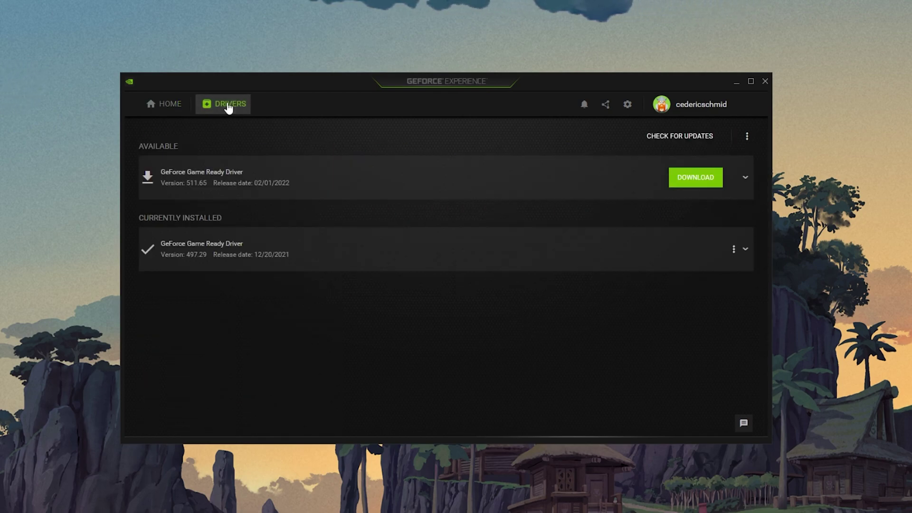
left_click(745, 180)
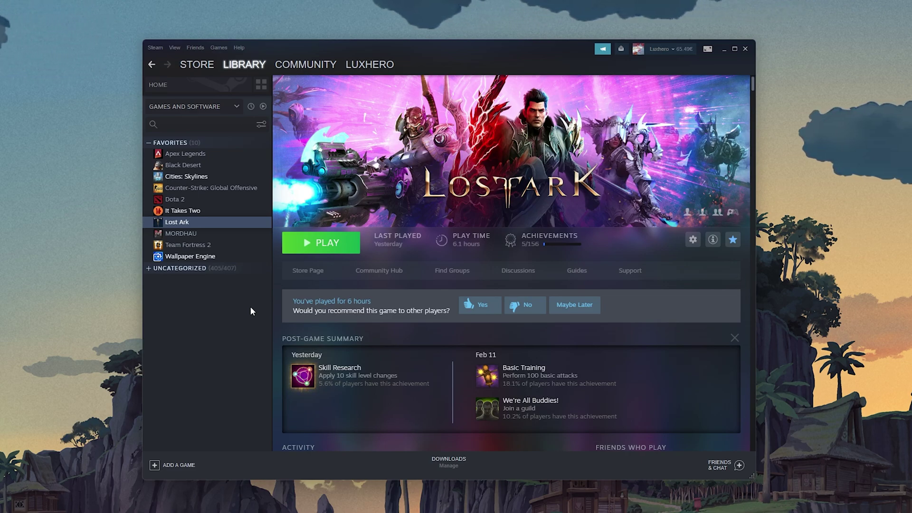
Step: Switch to Steam and view the local files options in Lost Ark's properties
right_click(240, 224)
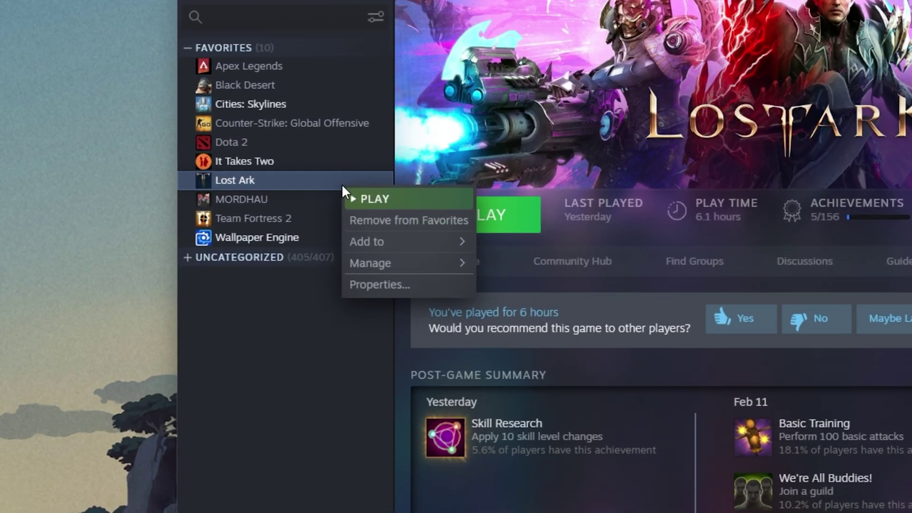
left_click(379, 284)
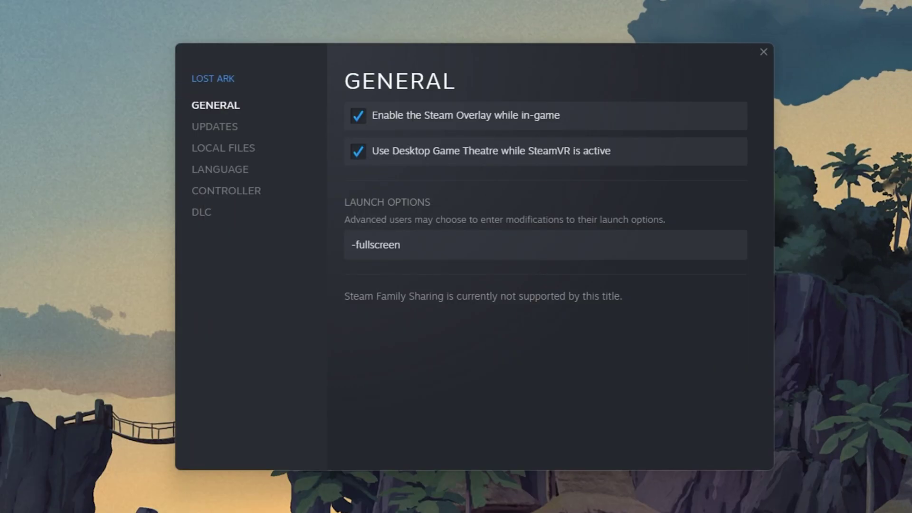
left_click(231, 151)
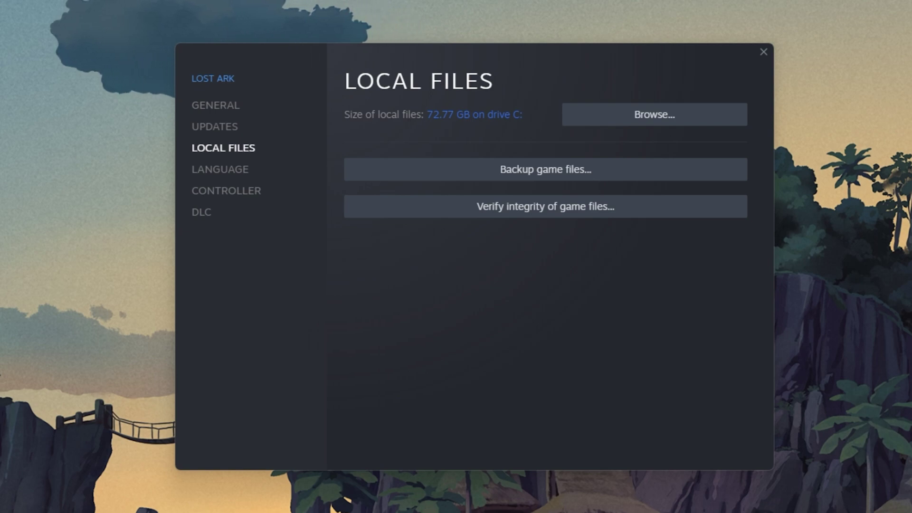
Step: Set Lost Ark's launch options to -fullscreen and close its properties window
left_click(275, 110)
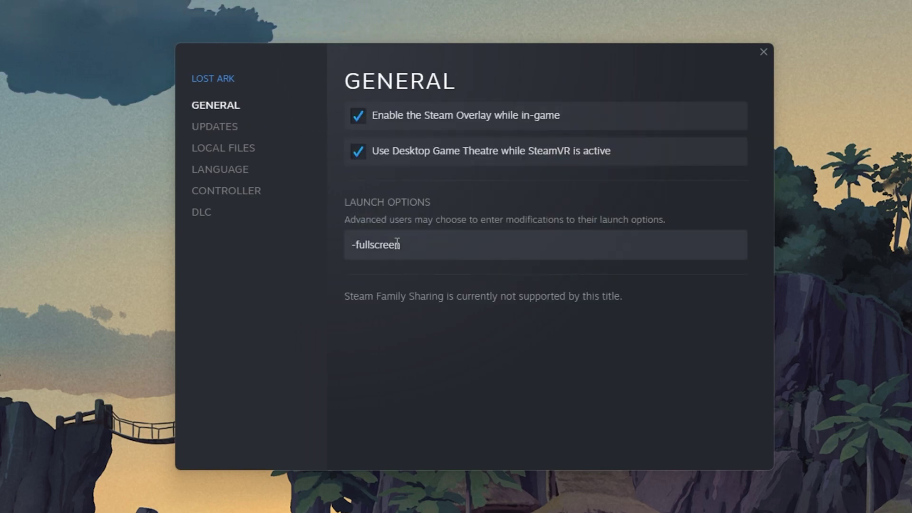
left_click_drag(423, 249, 321, 246)
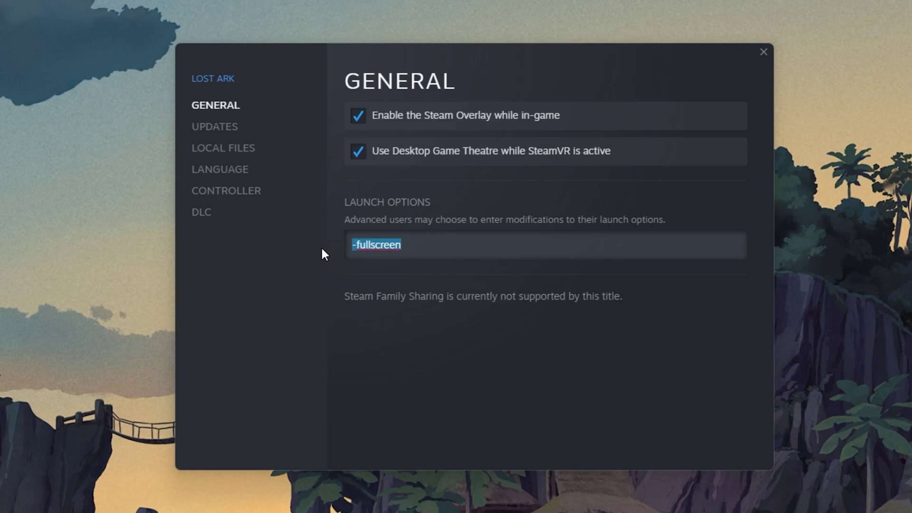
left_click(322, 248)
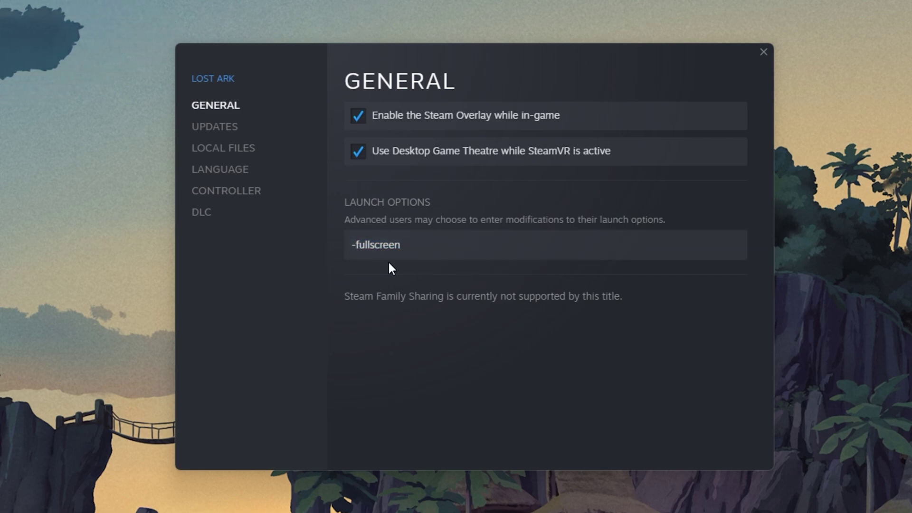
left_click_drag(429, 250, 303, 248)
type("x")
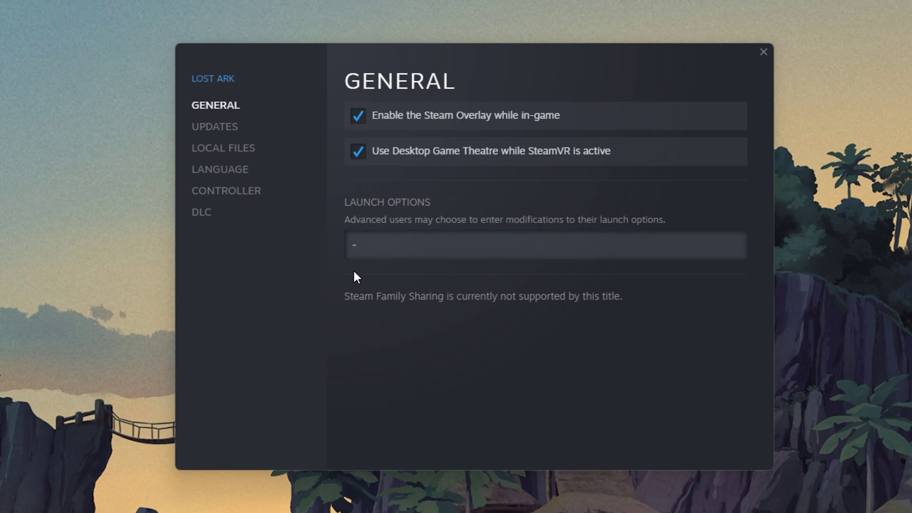
type("fullscreen")
left_click(394, 317)
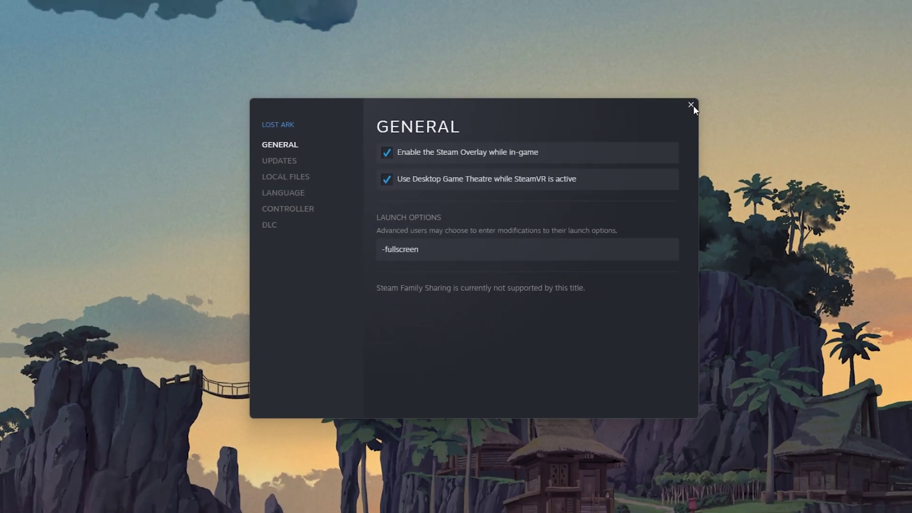
left_click(764, 52)
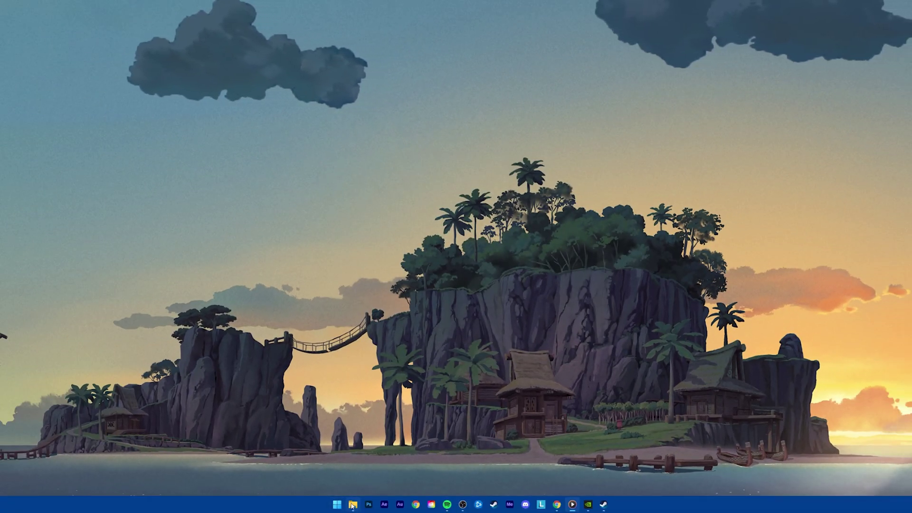
Step: Switch to File Explorer and open the Program Files (x86)\Steam\steamapps folder on the C: drive
left_click(353, 505)
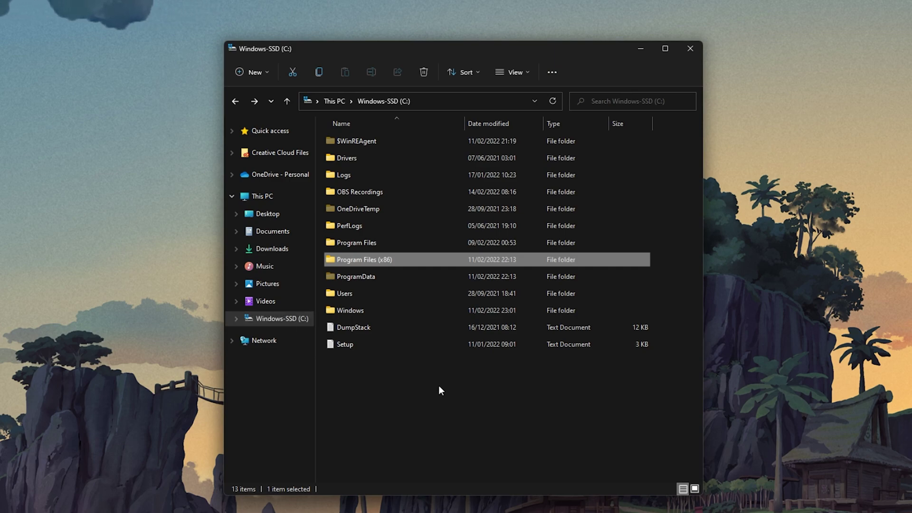
key("Return")
type("steam")
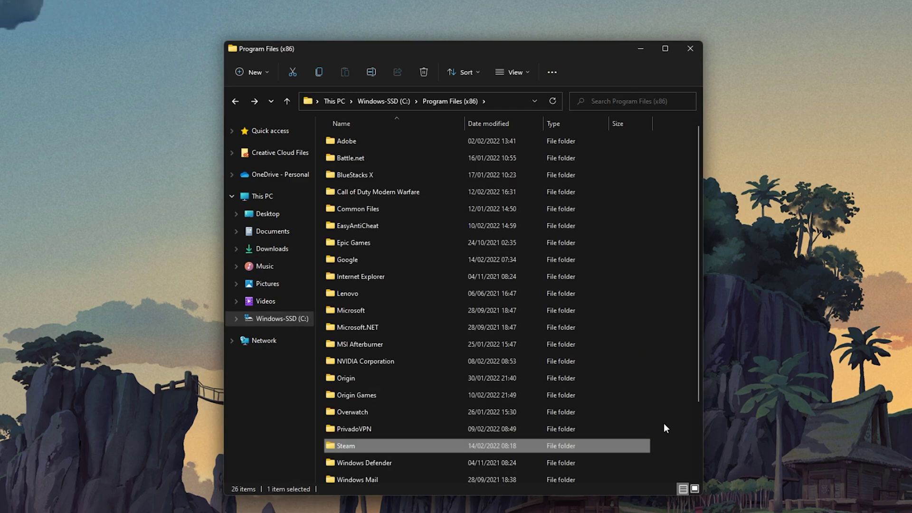
key("Return")
type("steamapps")
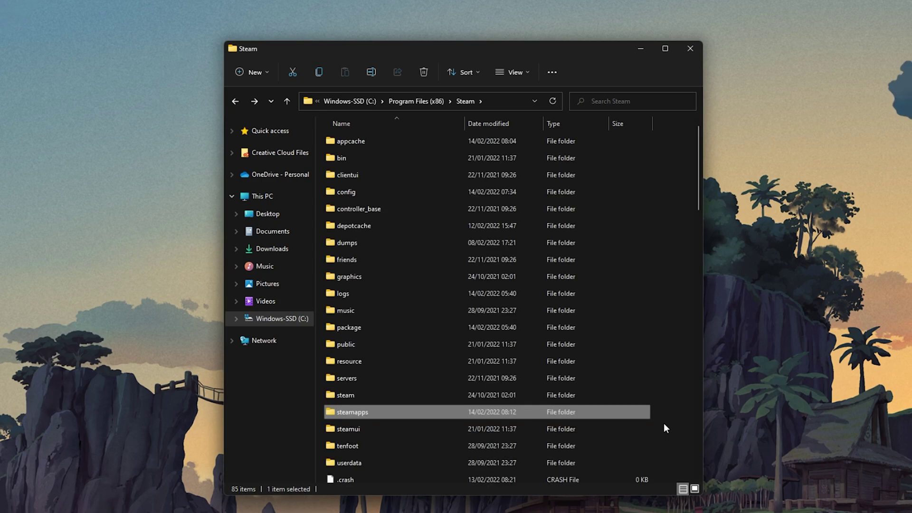
key("Return")
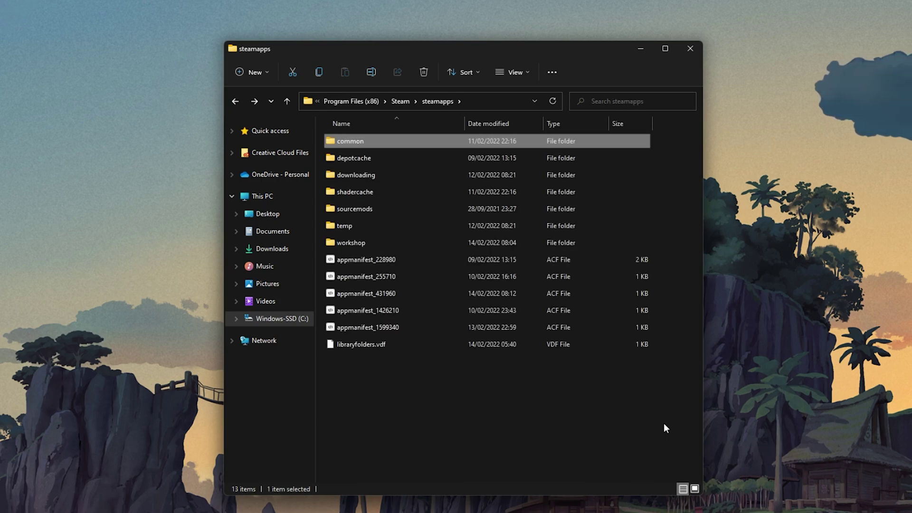
Step: Within steamapps, go through common\Lost Ark\Binaries and open the Win64 folder
key("Return")
type("lost")
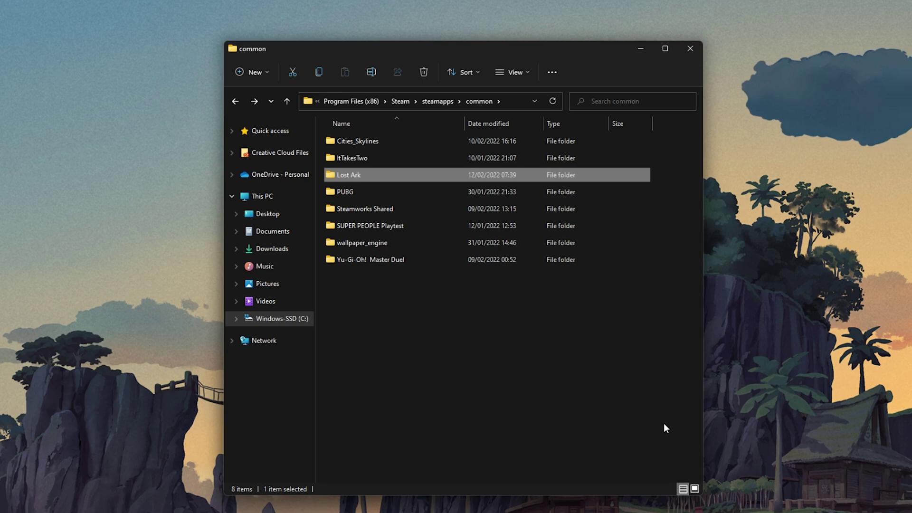
key("Return")
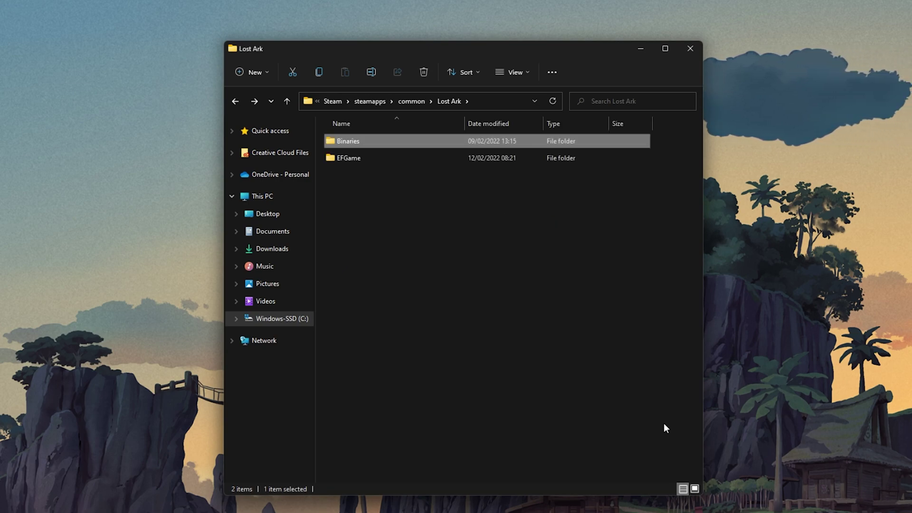
key("Return")
type("win")
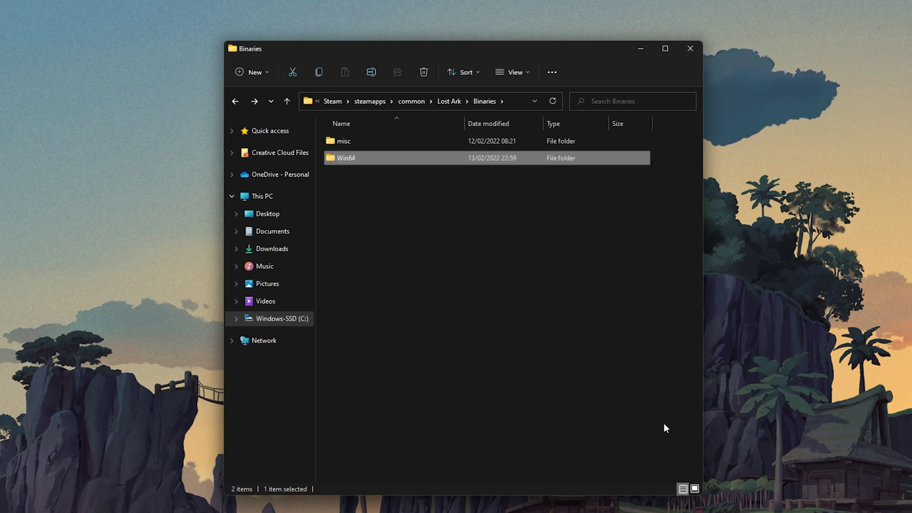
key("Return")
Step: Open the compatibility properties of the LOSTARK application and close the Win64 folder window
type("lost")
scroll(475, 392, "down", 2)
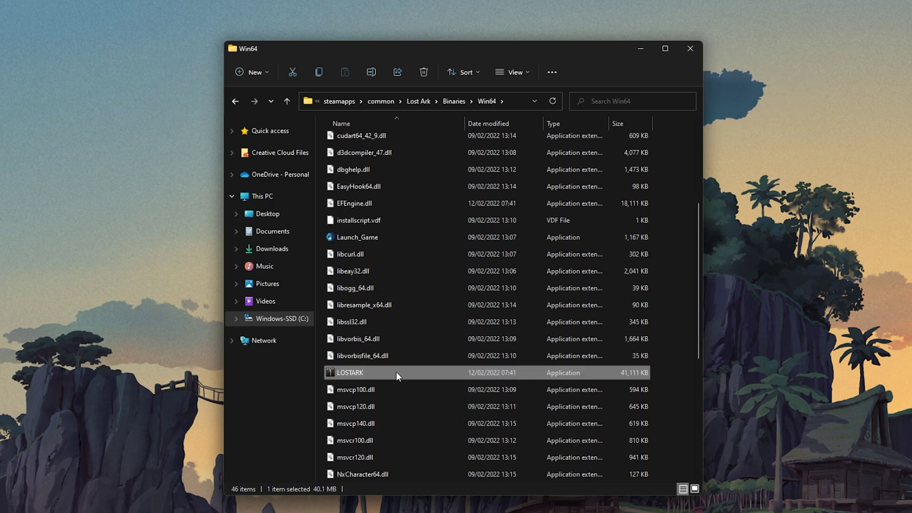
right_click(396, 372)
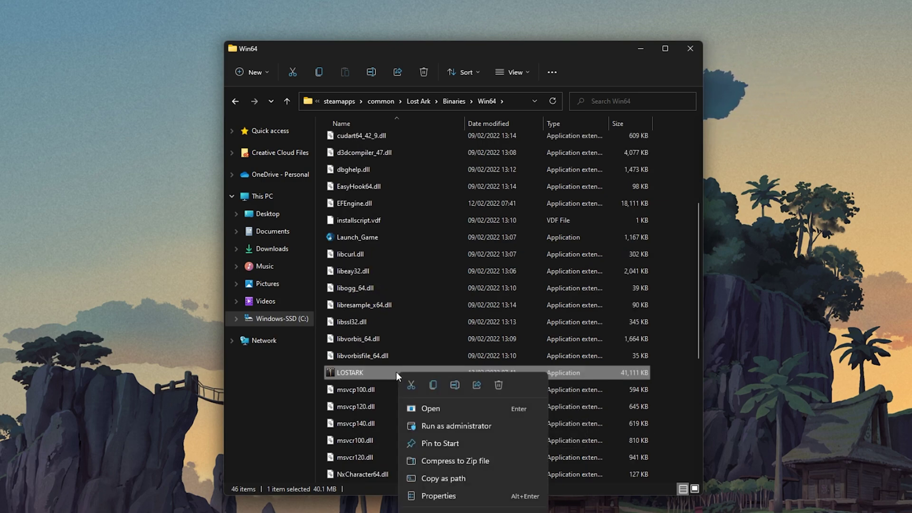
left_click(435, 497)
left_click_drag(468, 343, 397, 143)
left_click(690, 48)
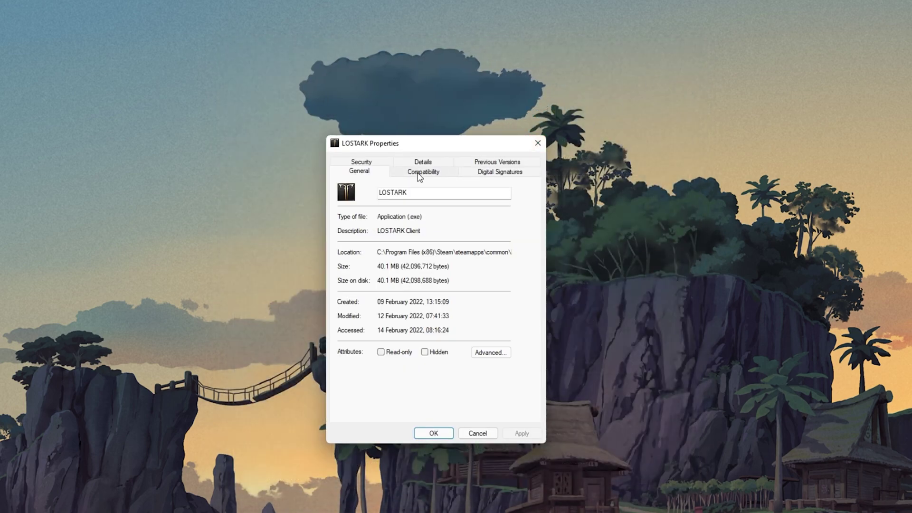
left_click(422, 172)
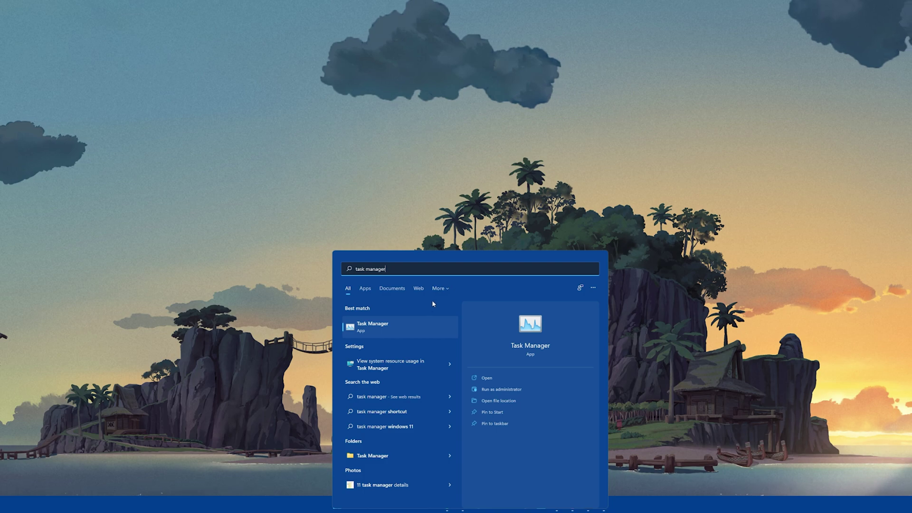
Step: Open Task Manager and sort the running processes by CPU usage, highest first
left_click(422, 328)
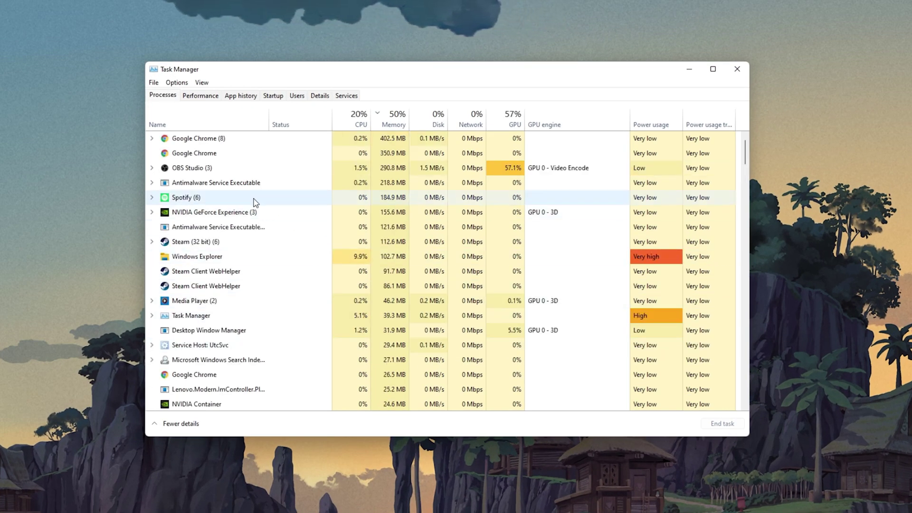
left_click(358, 118)
left_click(358, 118)
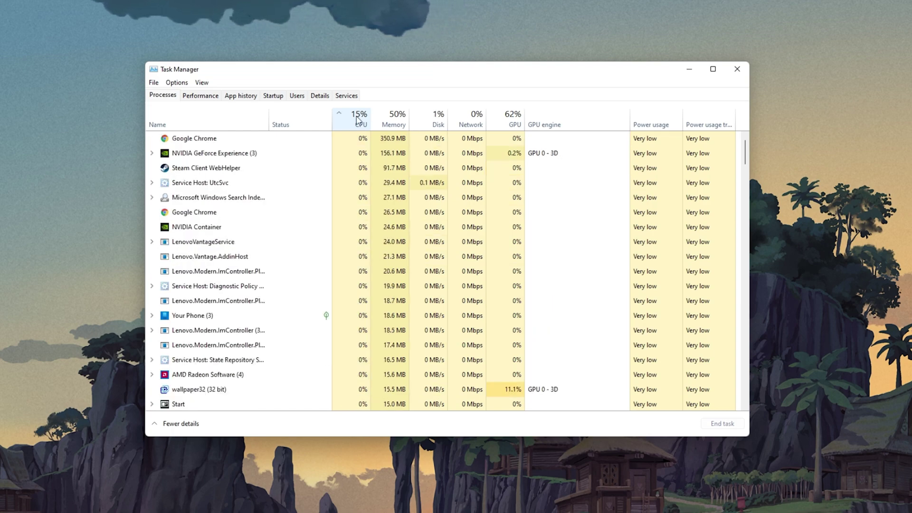
left_click(358, 119)
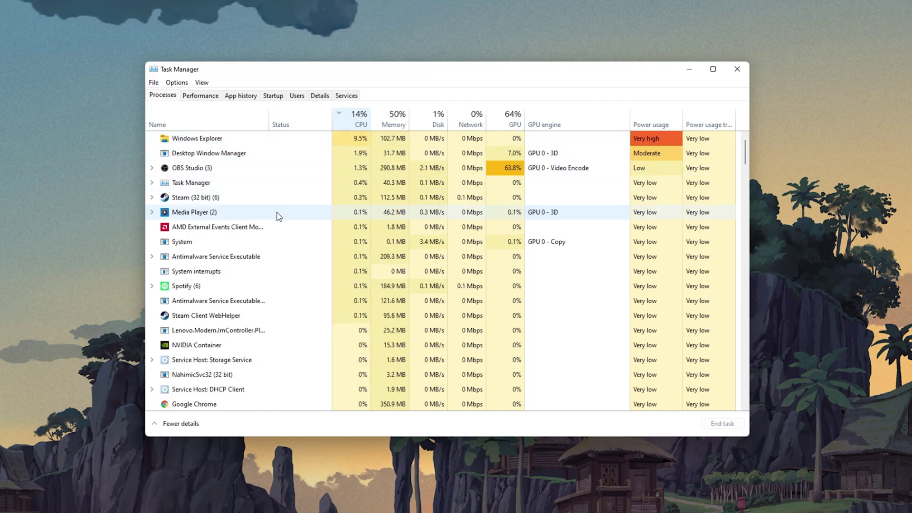
Step: Look through the Task Manager process list for background programs and their resource usage
left_click(279, 173)
left_click(279, 314)
scroll(281, 315, "down", 3)
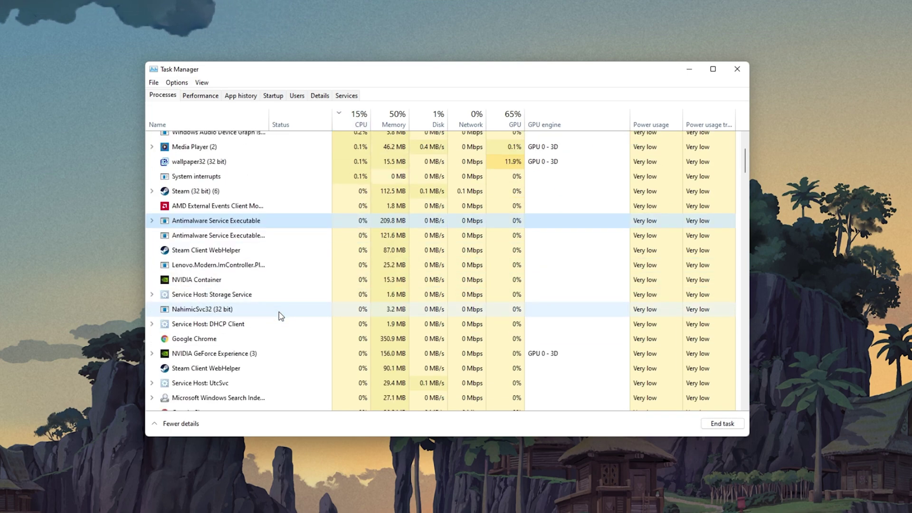
scroll(281, 316, "down", 1)
left_click(281, 316)
scroll(282, 316, "down", 2)
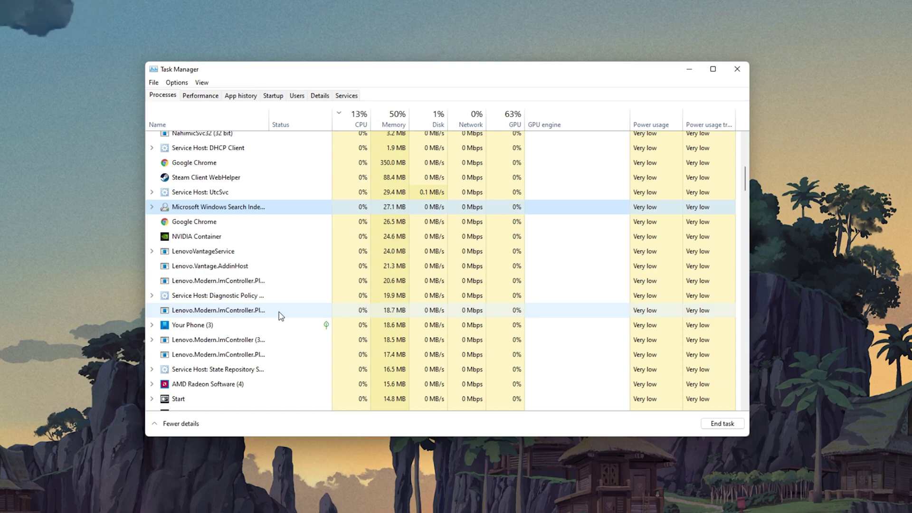
scroll(281, 316, "up", 1)
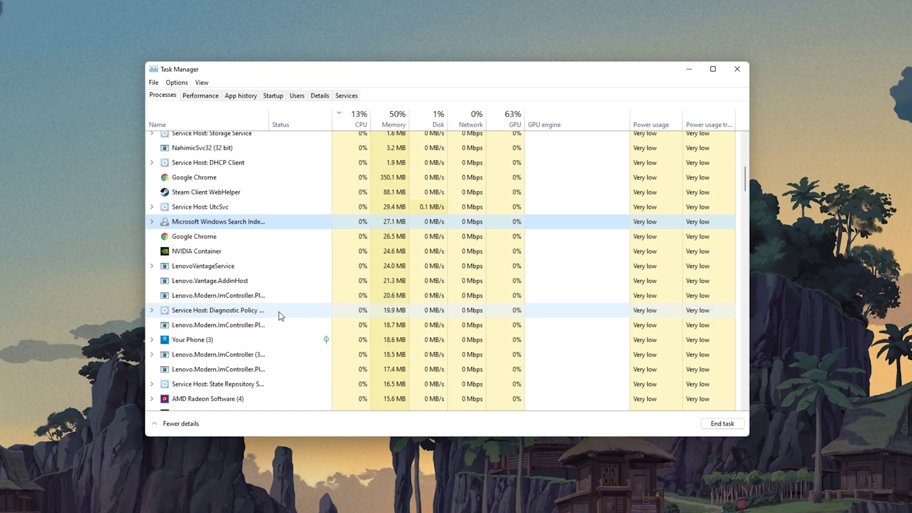
scroll(281, 316, "down", 3)
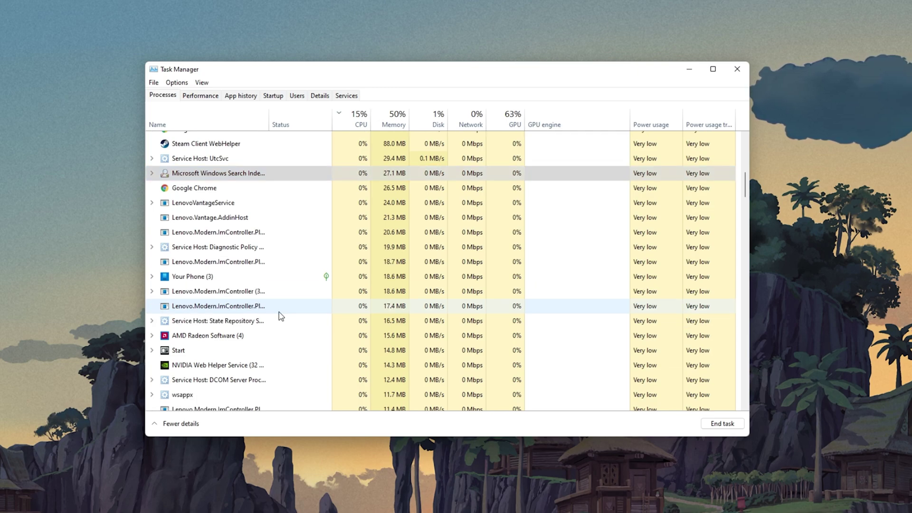
key("Page_Down")
key("Down")
key("Down")
key("Down")
key("Down")
key("Down")
key("Down")
key("Down")
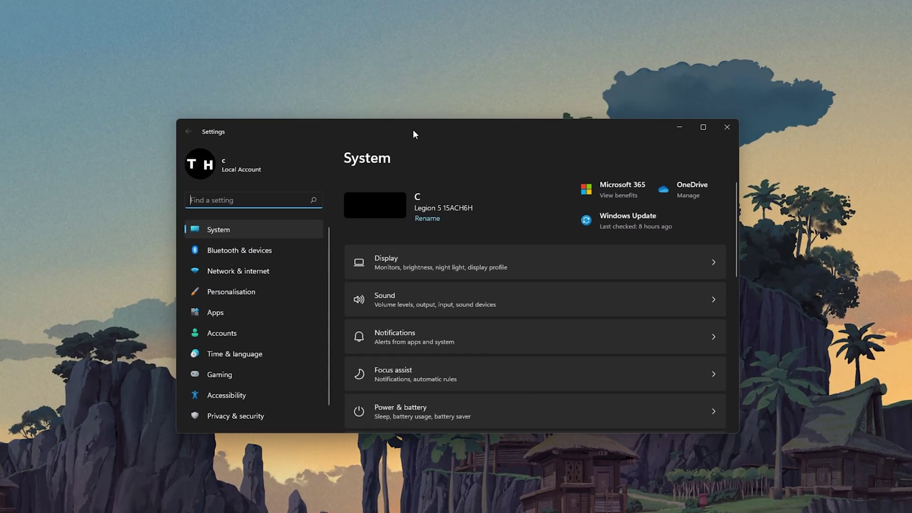
Step: Open the Windows Update settings and check for updates
scroll(306, 306, "down", 2)
left_click(224, 421)
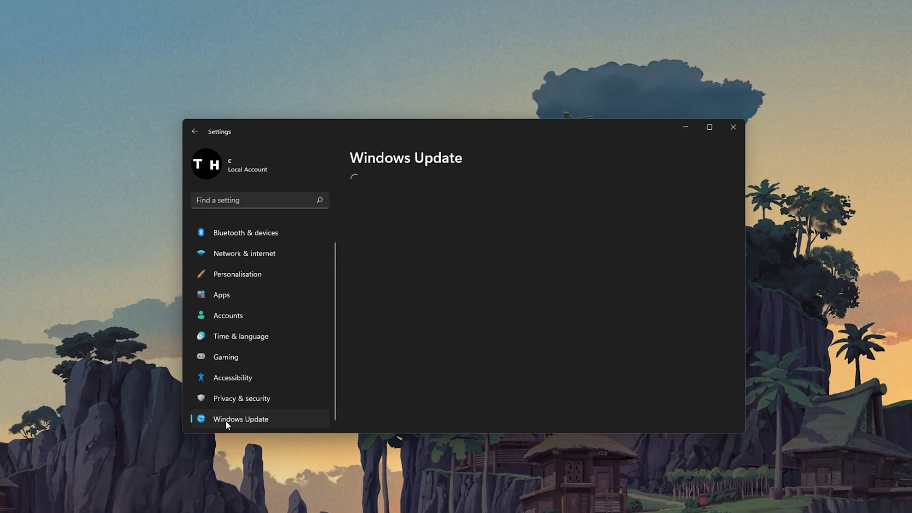
left_click(681, 208)
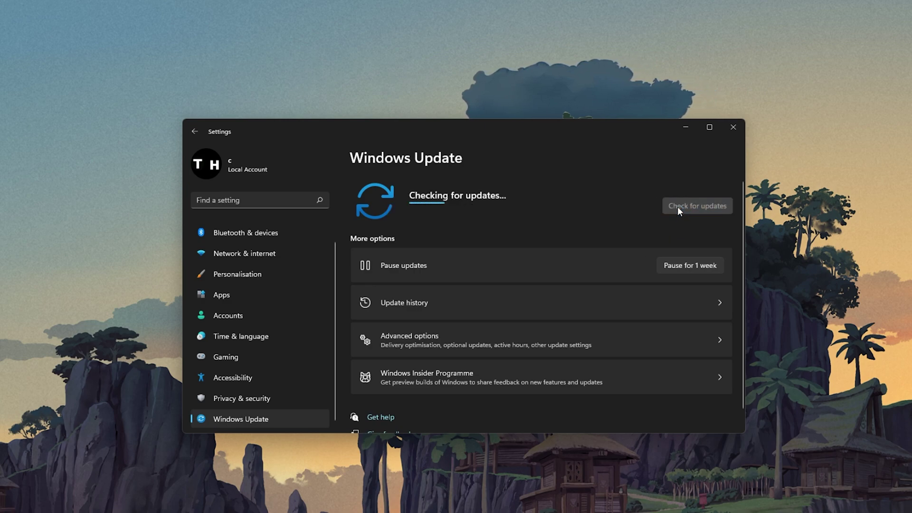